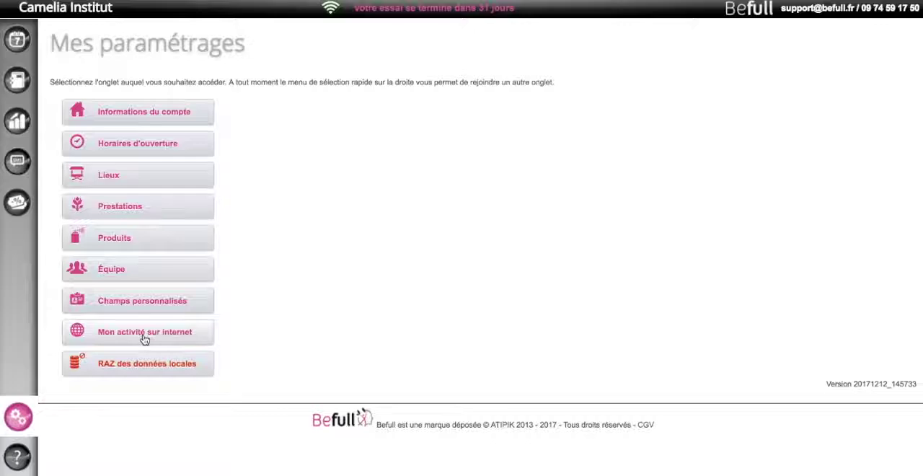
- In the internet activity settings, edit the institute's information, upload its JPG logo from the desktop, and save
click(145, 334)
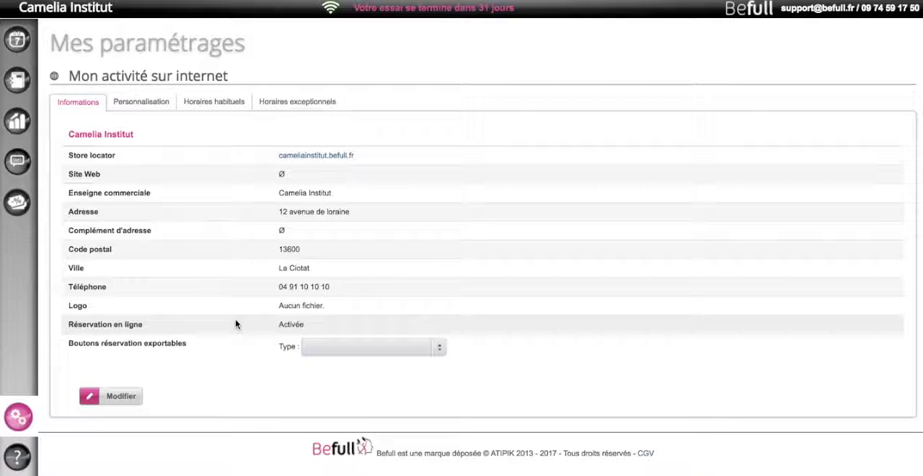
click(115, 399)
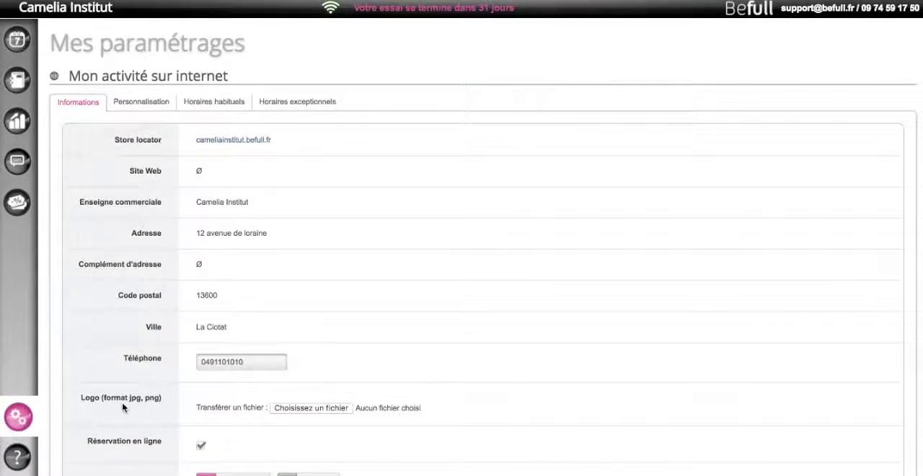
click(311, 408)
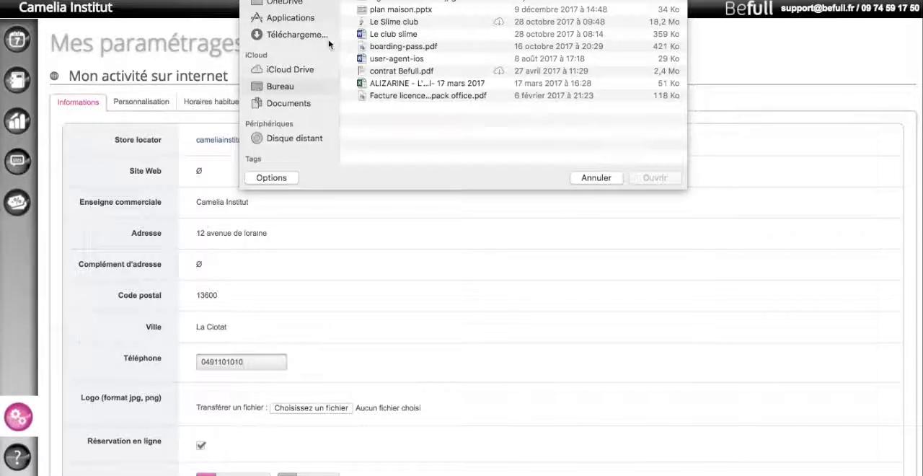
click(400, 2)
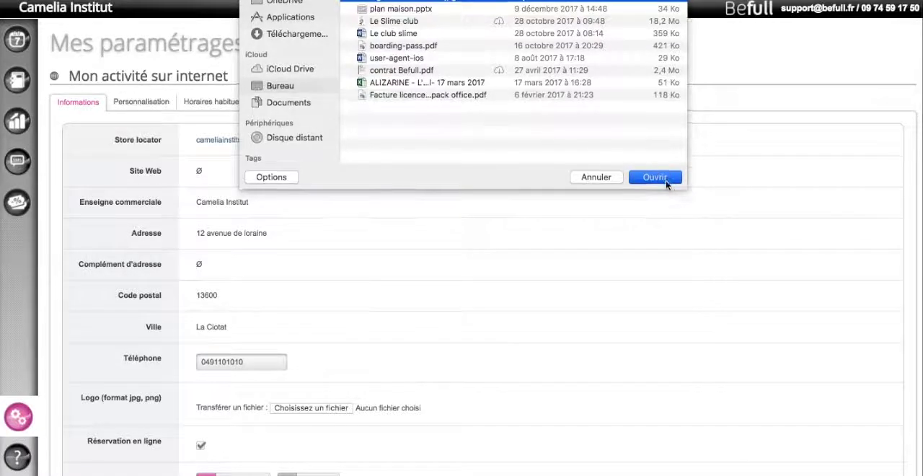
click(630, 177)
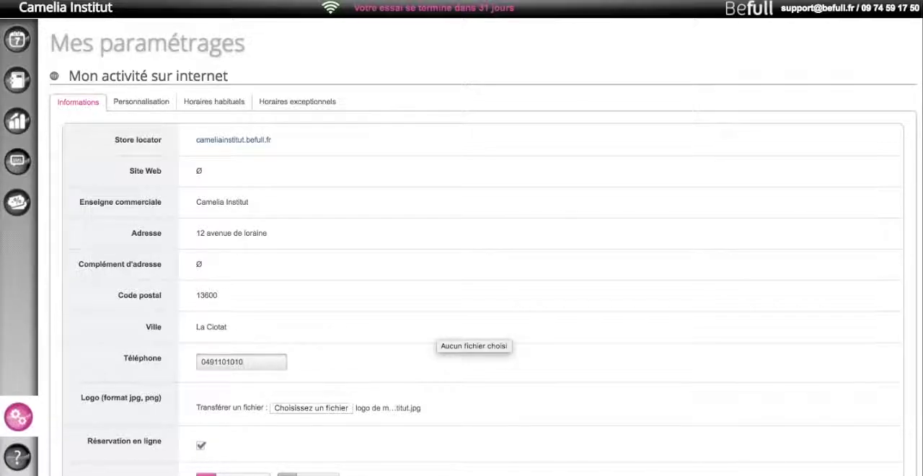
click(208, 473)
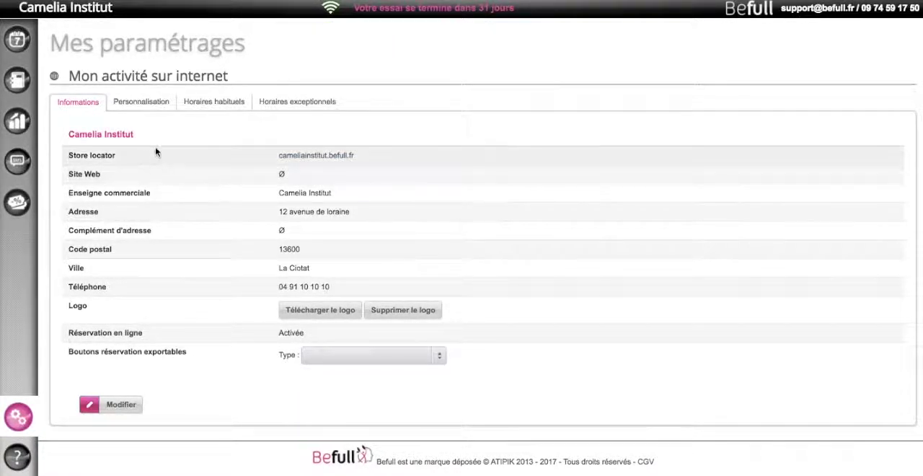
- Go to the booking page personalisation settings and set the main banner and information boxes colour to dark grey
click(139, 104)
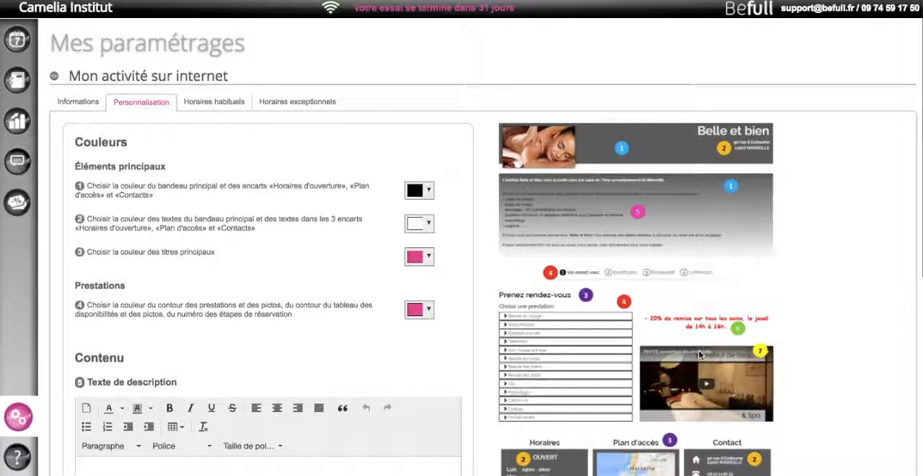
scroll(699, 355, down, 1)
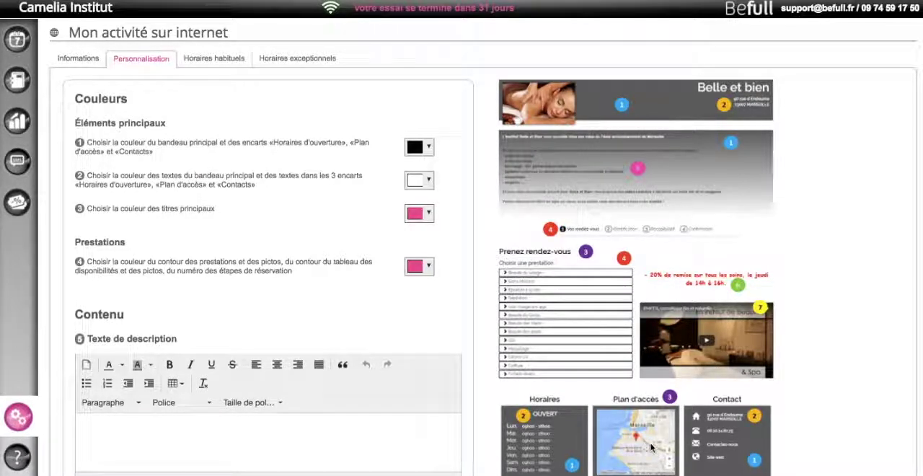
scroll(721, 446, up, 1)
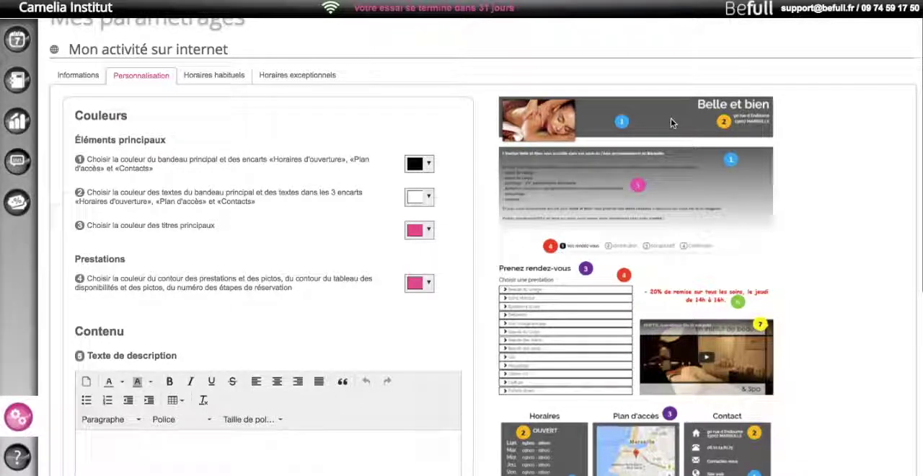
scroll(671, 118, down, 1)
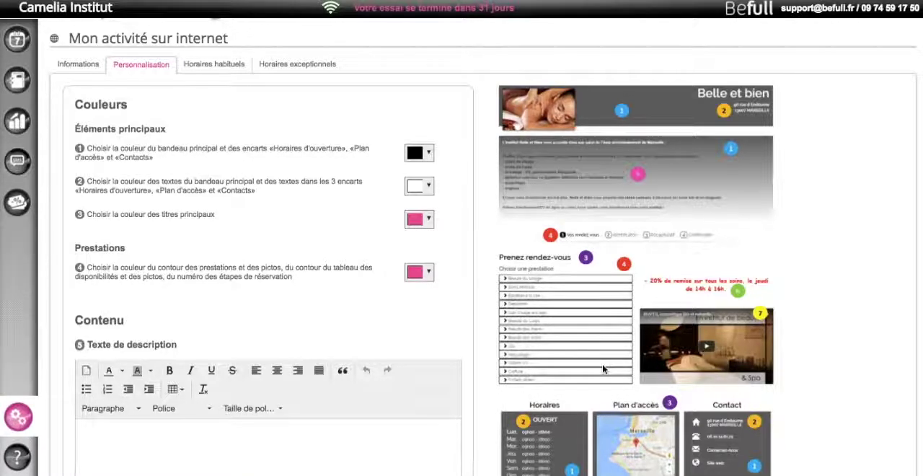
click(429, 155)
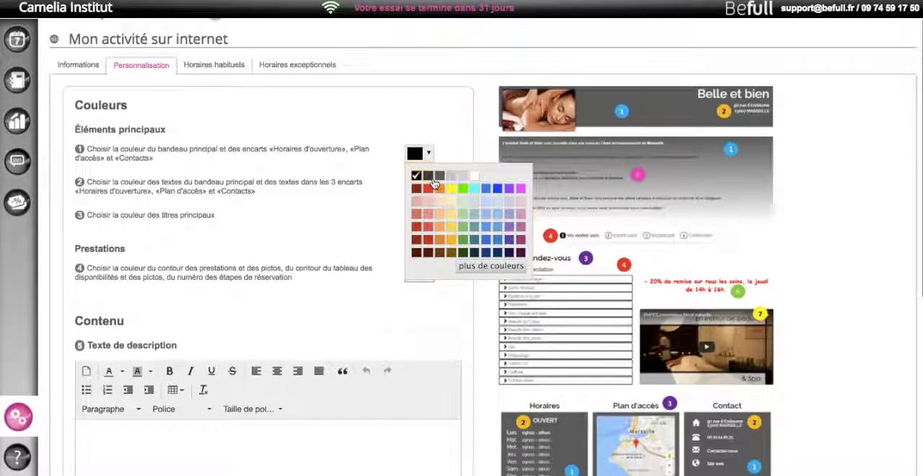
click(434, 178)
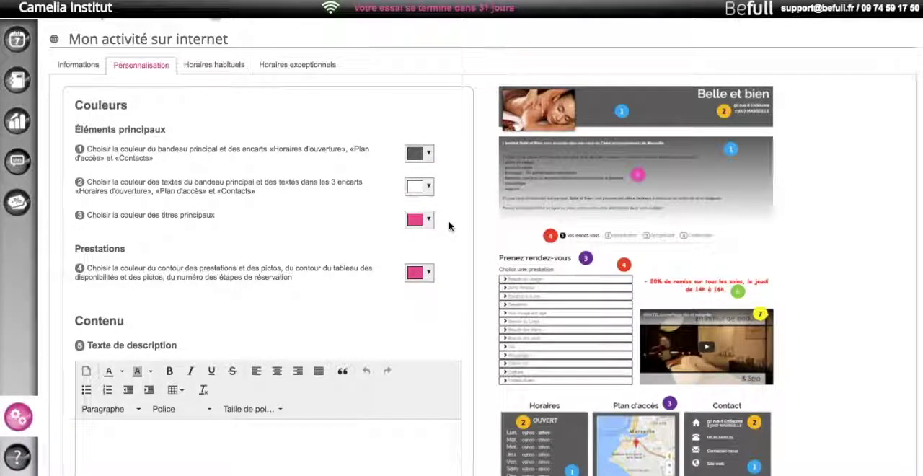
- Set the main titles colour to dark grey and the services outline and pictogram colour to dark red
click(429, 221)
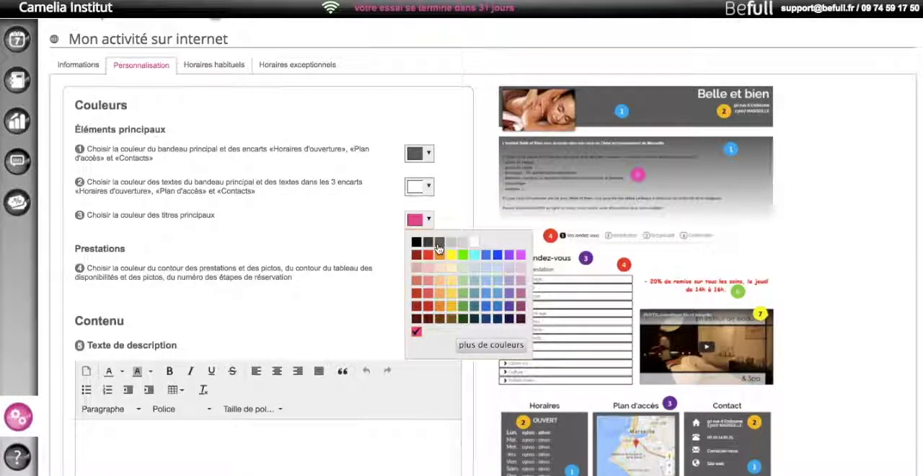
click(440, 244)
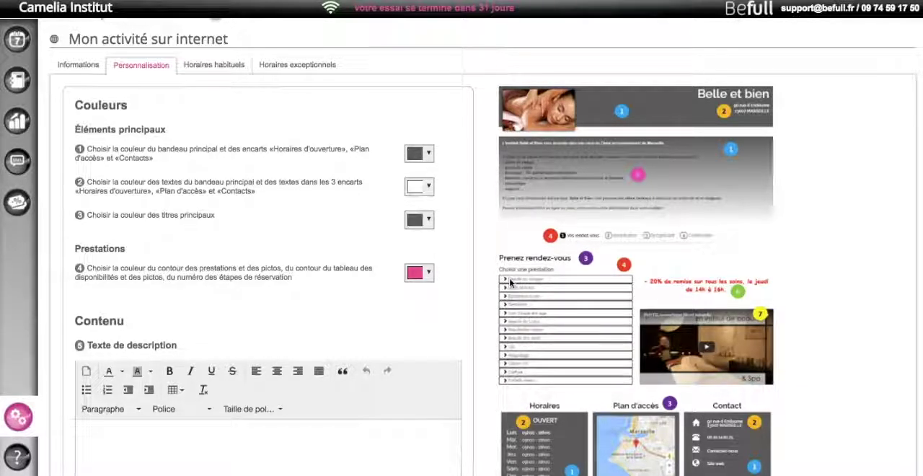
click(429, 273)
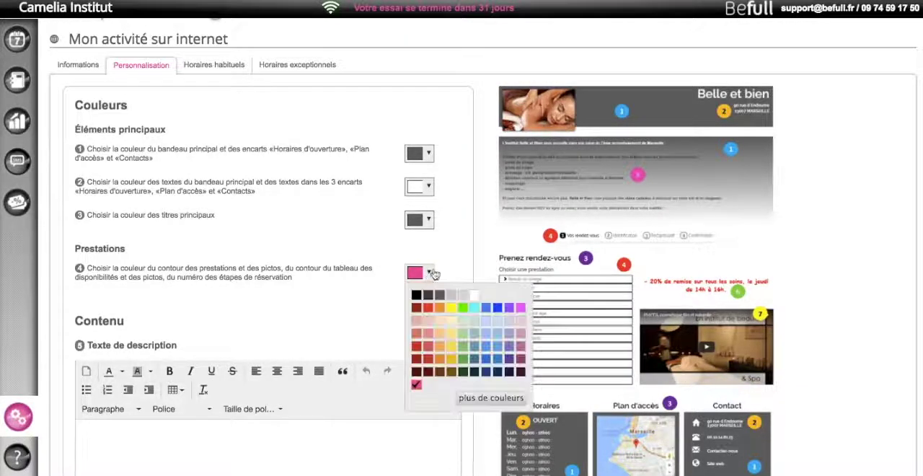
click(418, 360)
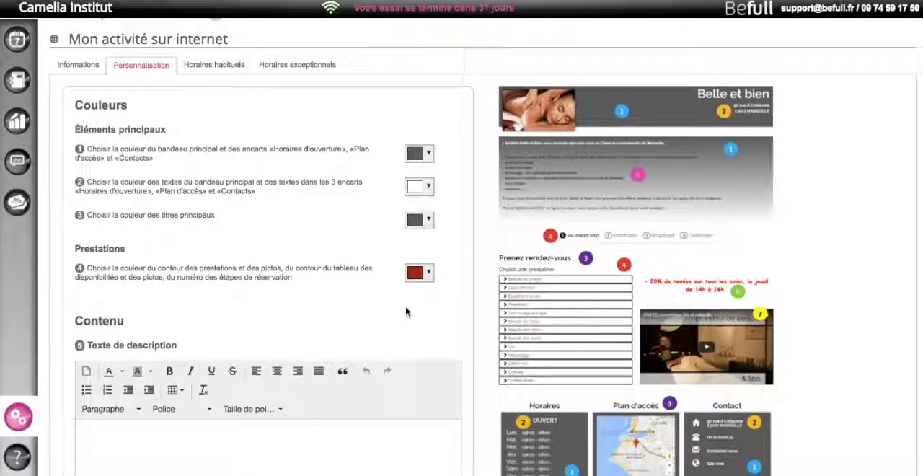
- Enter the description text "L'institut est réservé aux femmes et permet de retrouver un bien etre et une quiétude le temps d'un soin."
scroll(406, 311, down, 3)
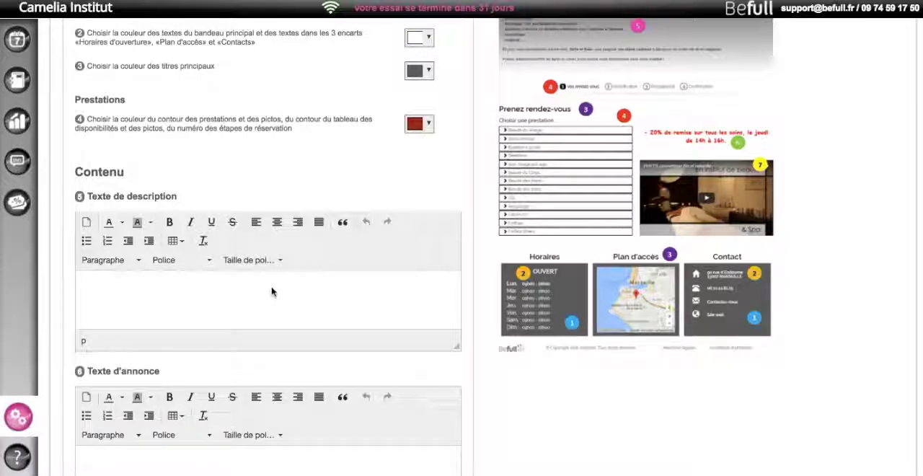
scroll(392, 309, up, 1)
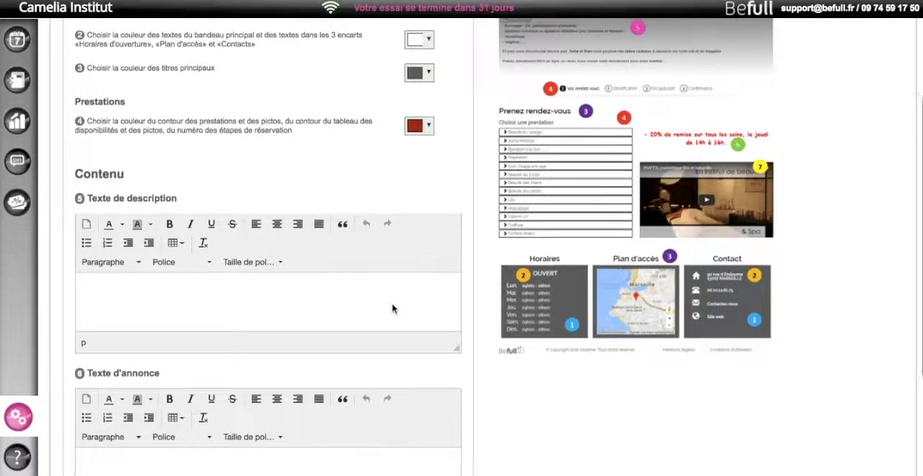
scroll(392, 308, up, 3)
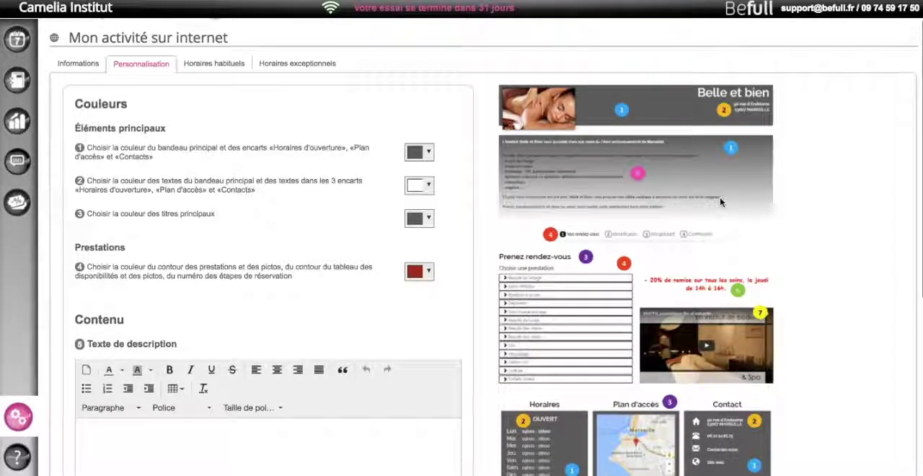
scroll(180, 408, down, 1)
click(426, 374)
text(L'Institut est réser)
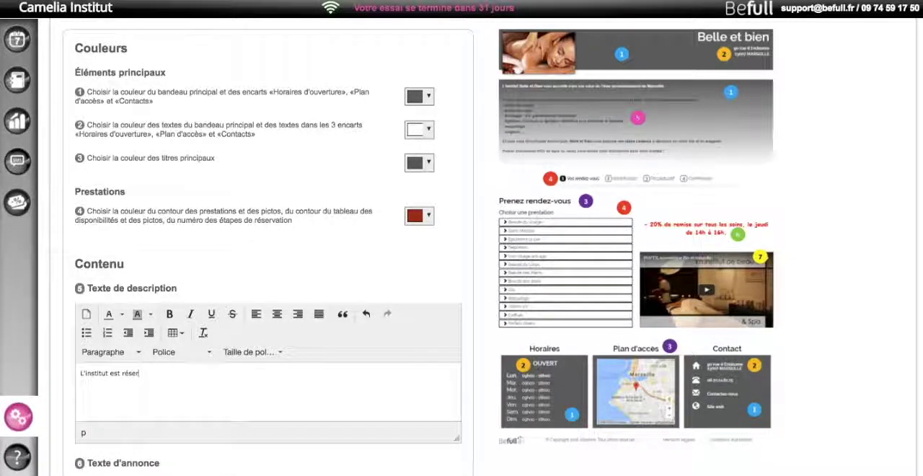
text(vé au  femmes et perme)
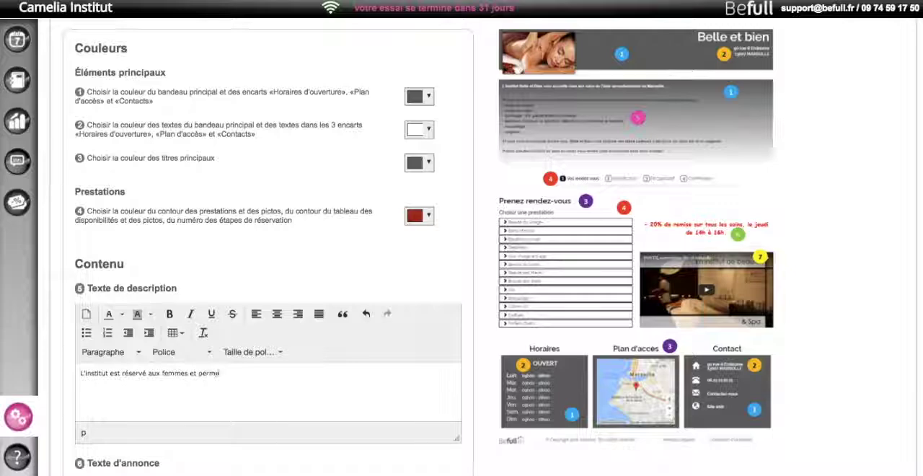
text(t de retrouver un bien etre et une)
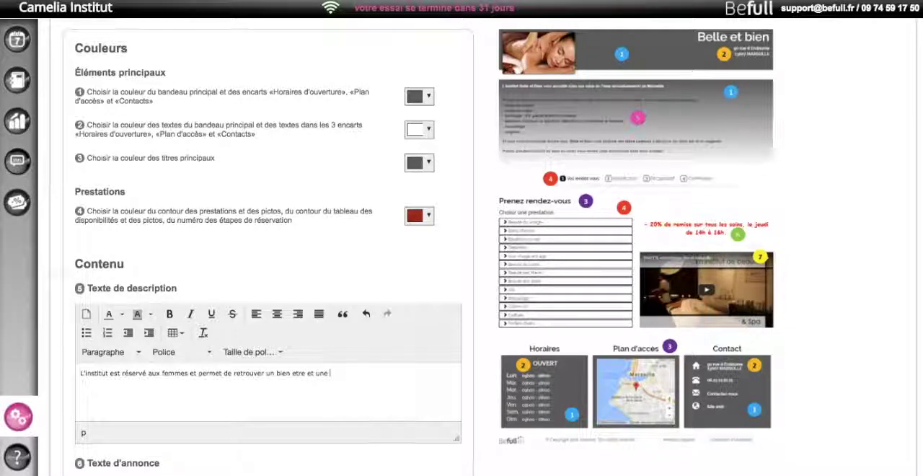
text(de le temps d'un soin.)
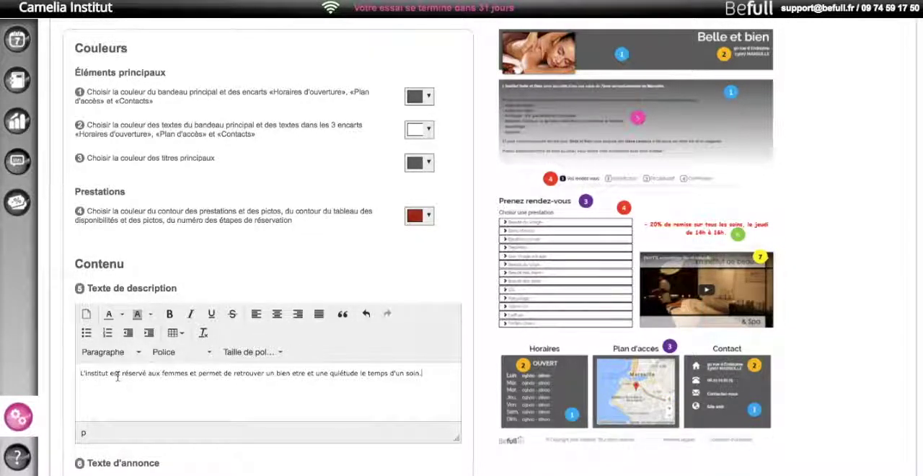
- Format the whole description text as 18pt, bold and dark red
drag(80, 374, 433, 376)
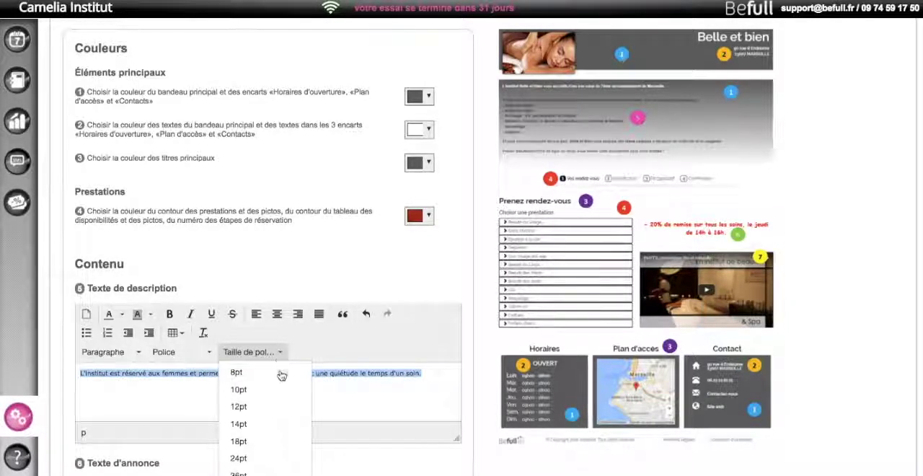
click(258, 441)
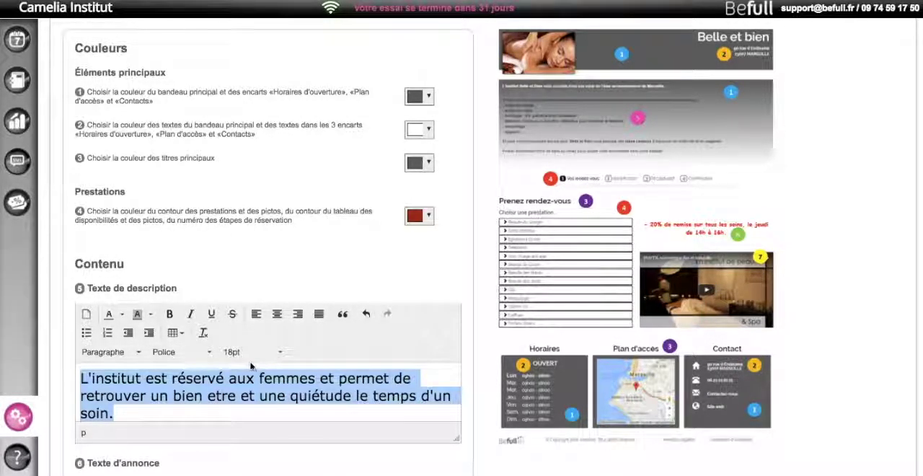
click(170, 315)
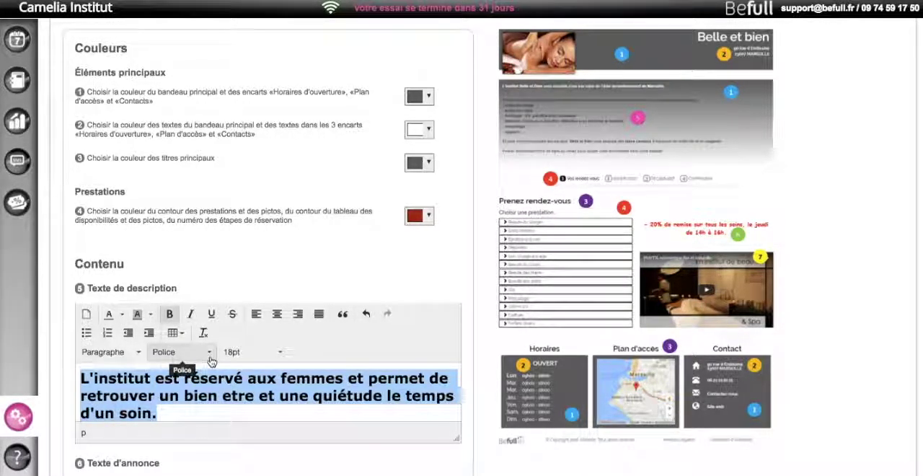
click(152, 317)
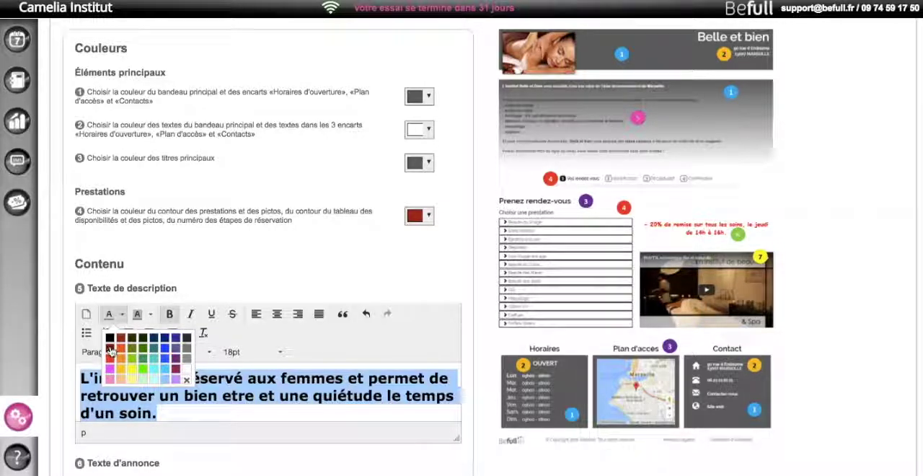
scroll(303, 395, down, 5)
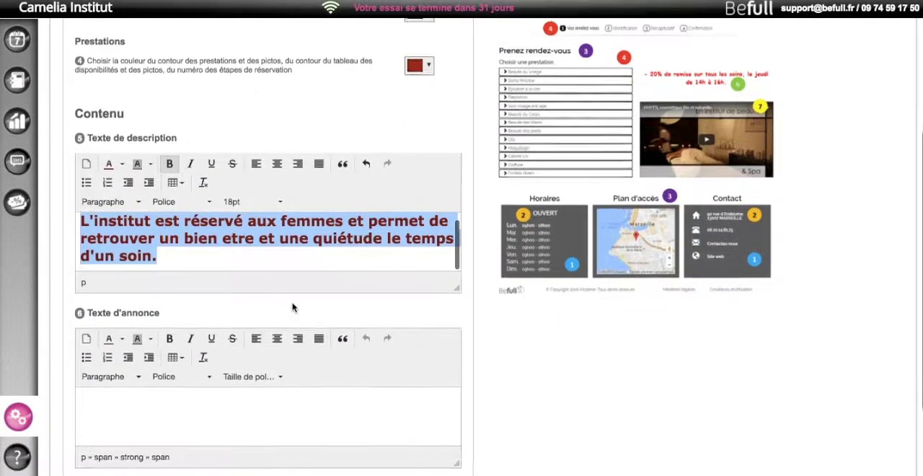
click(308, 280)
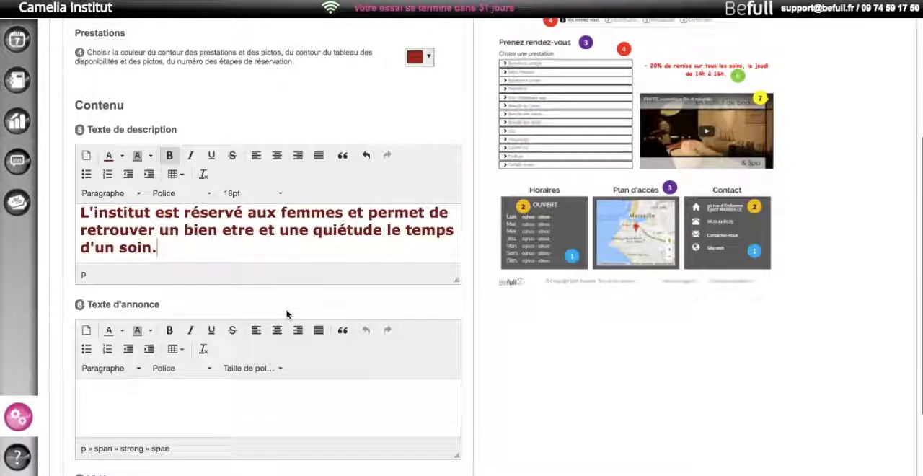
- Examine the announcement text and video sections and compare them with their numbered spots on the sample page preview
scroll(284, 326, down, 5)
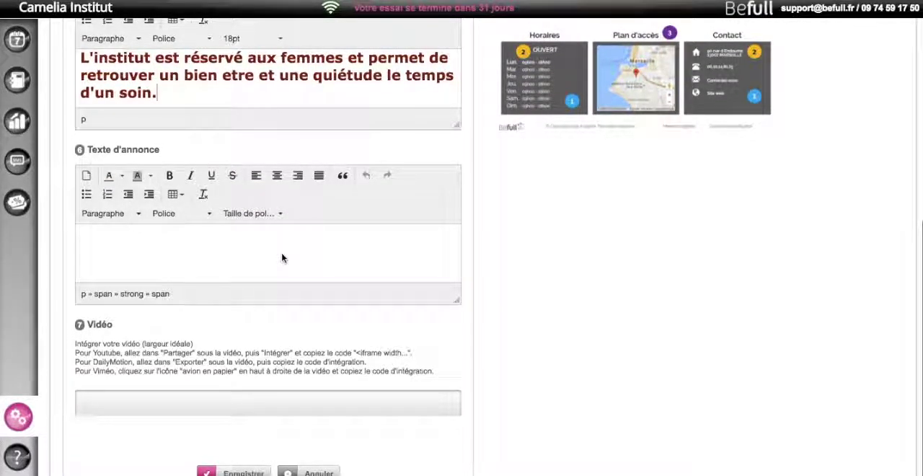
scroll(402, 267, up, 5)
scroll(640, 279, up, 2)
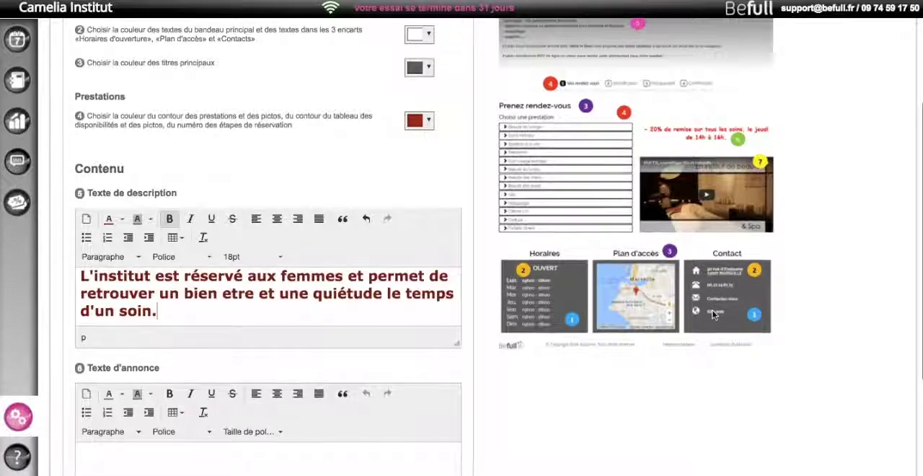
scroll(642, 108, down, 5)
scroll(649, 123, up, 5)
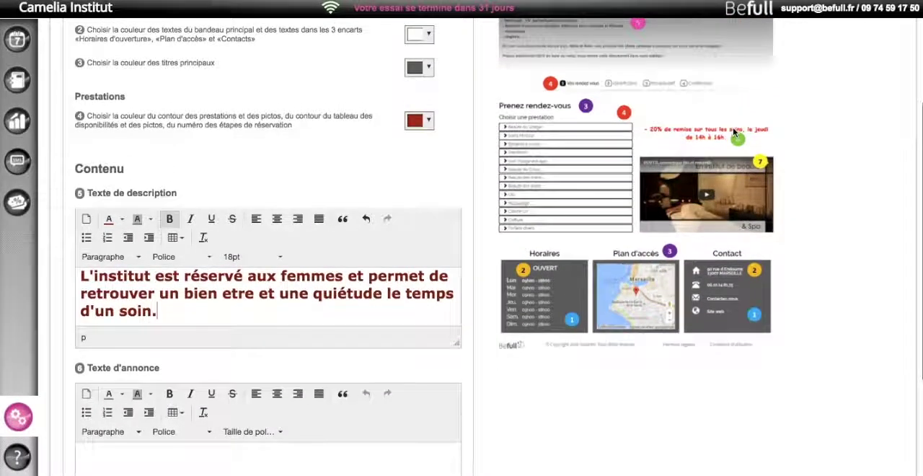
scroll(589, 226, down, 4)
scroll(86, 233, down, 3)
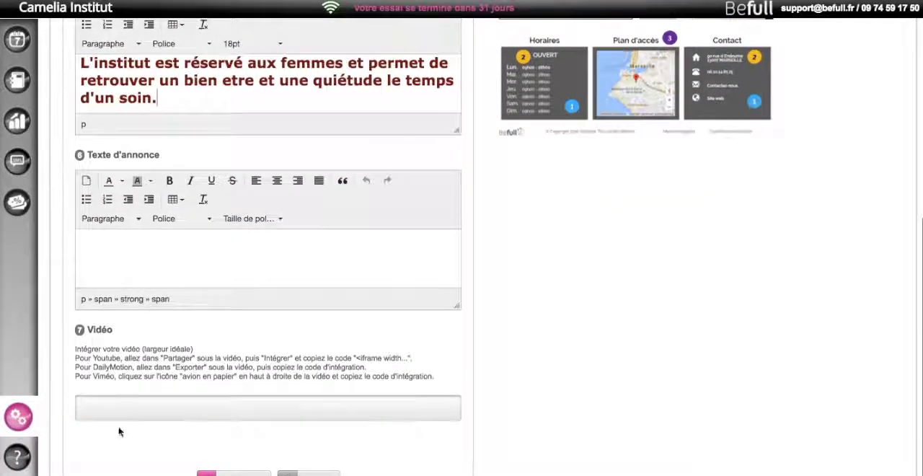
- Copy the embed code of the YouTube video "SOIN VISAGE ARGA ROYAL Kaé" and paste it into the booking page's video field
click(136, 407)
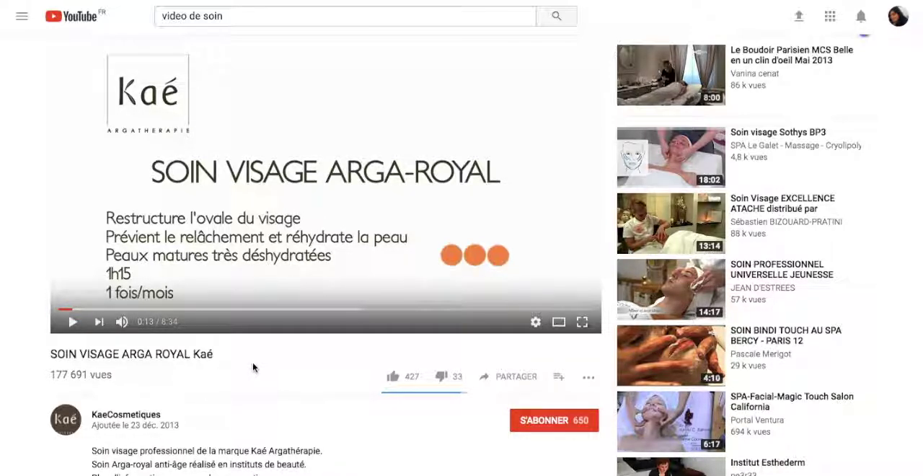
click(516, 378)
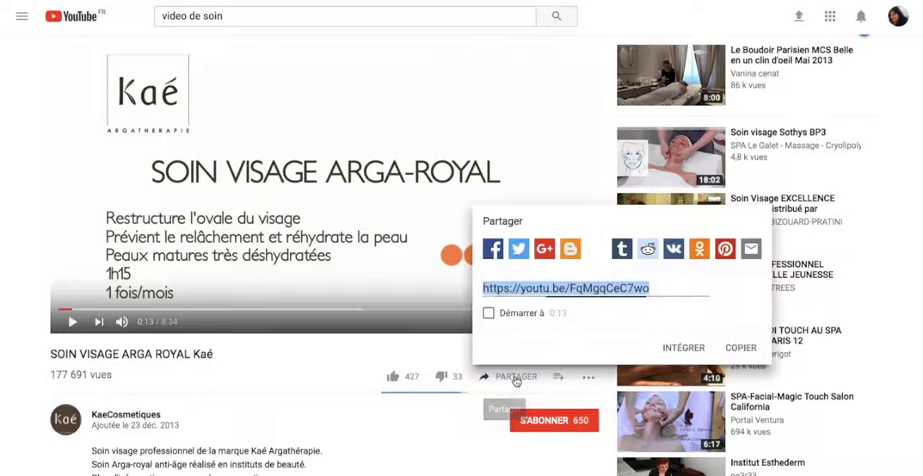
click(684, 348)
drag(613, 156, 749, 203)
key(ctrl+c)
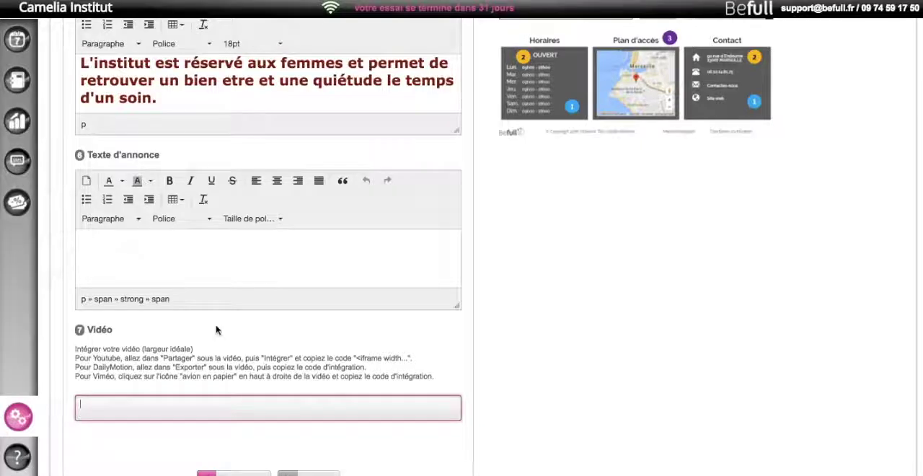
click(197, 404)
key(ctrl+v)
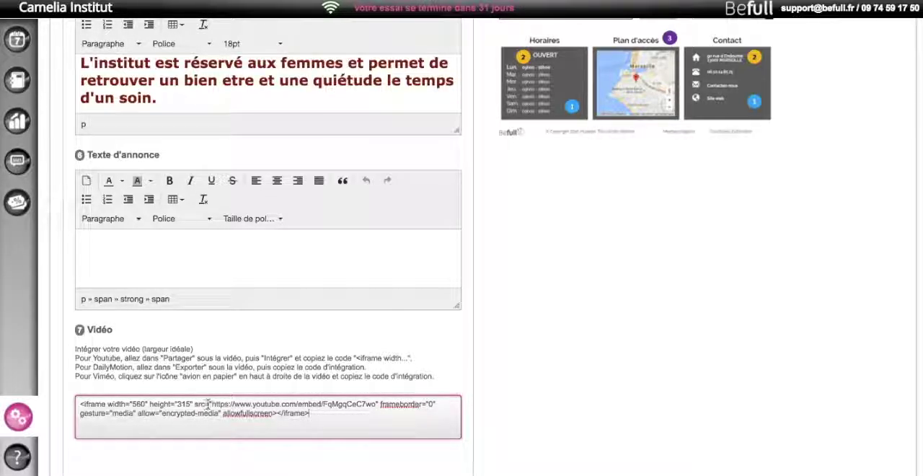
- Add "?autoplay=1" to the end of the video address in the embed code and save the page customisation
scroll(209, 405, down, 1)
scroll(210, 405, up, 1)
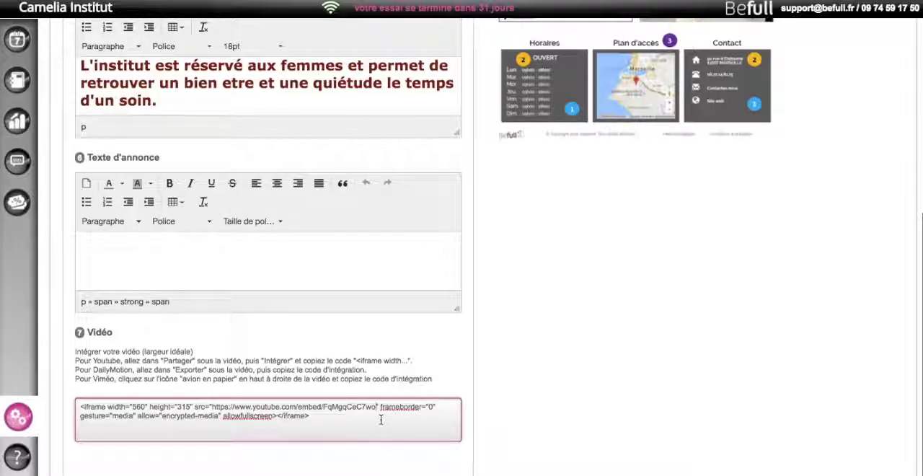
text(?autoplay)
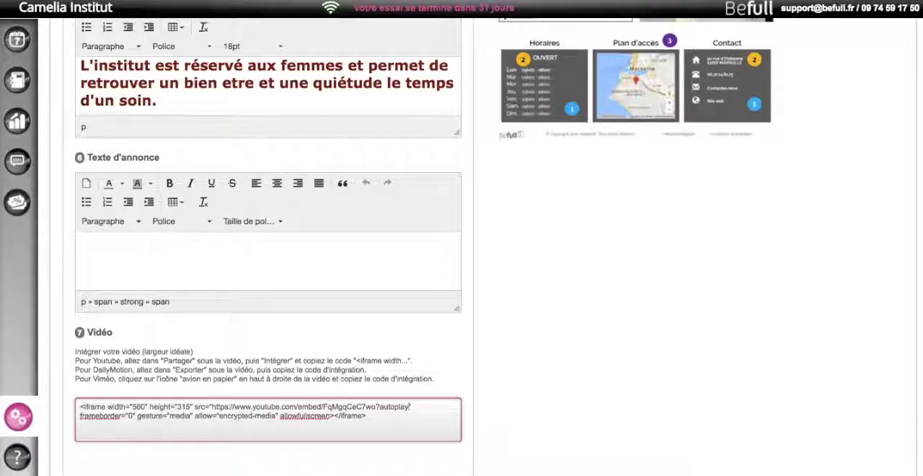
text(=1")
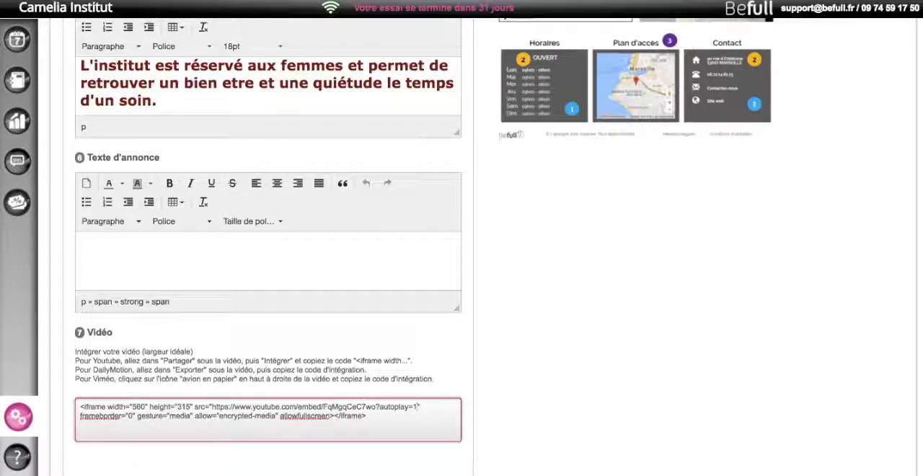
click(108, 461)
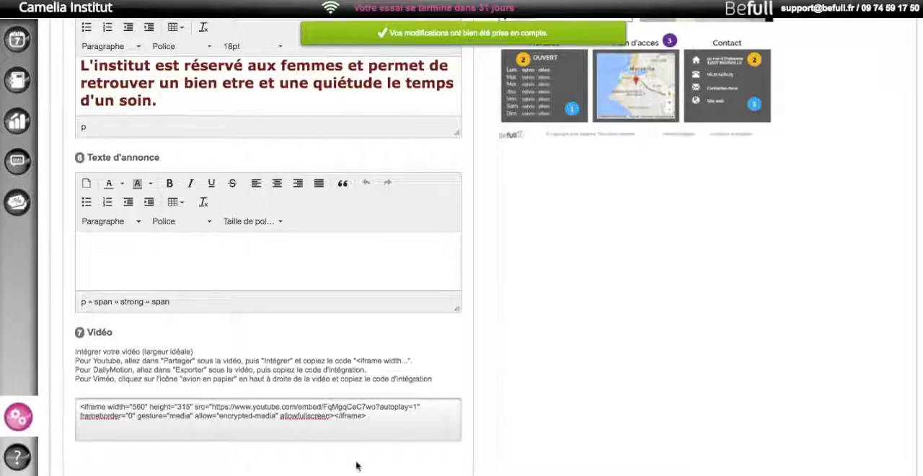
- Open the public booking page cameliainstitut.befull.fr from the internet activity settings and remove the chosen "Soin hydratant" service
scroll(344, 390, up, 5)
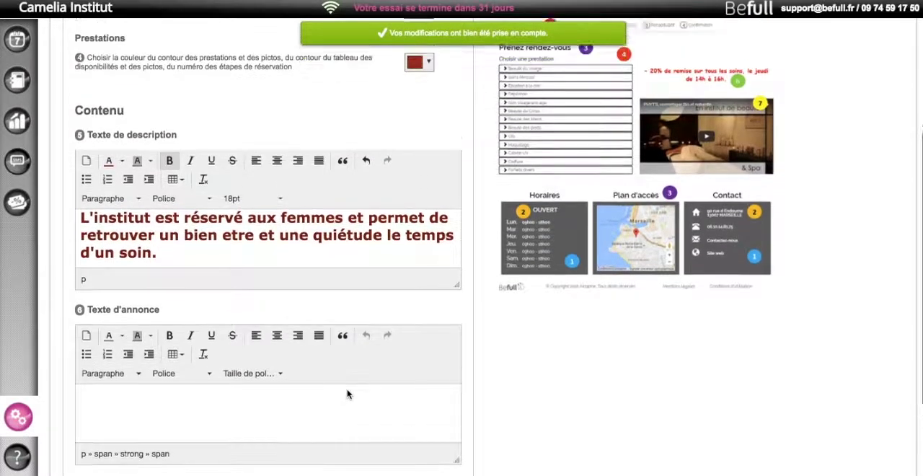
scroll(347, 393, up, 2)
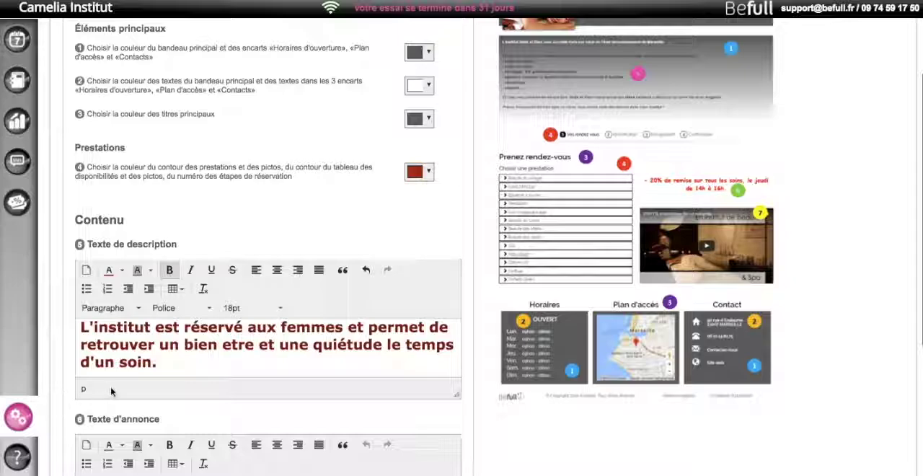
click(17, 416)
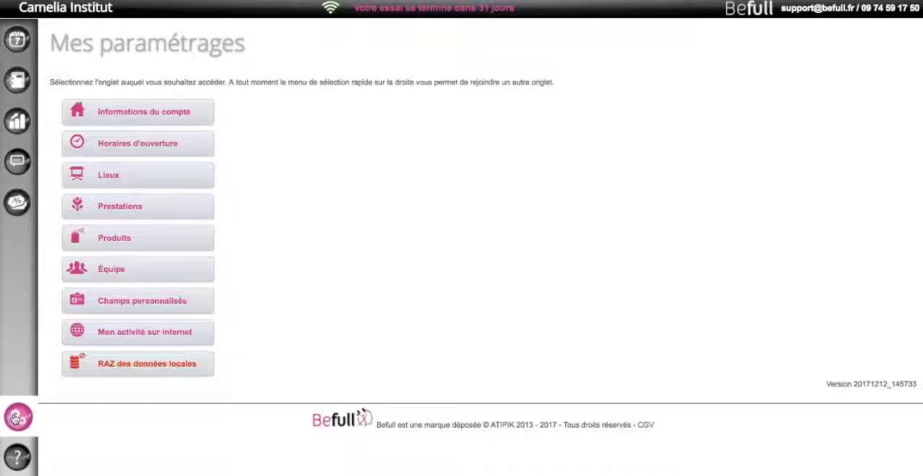
click(135, 331)
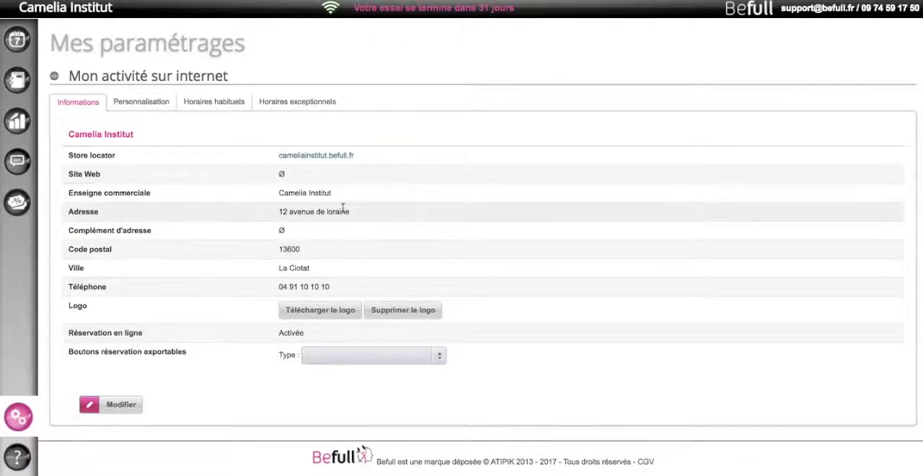
click(322, 157)
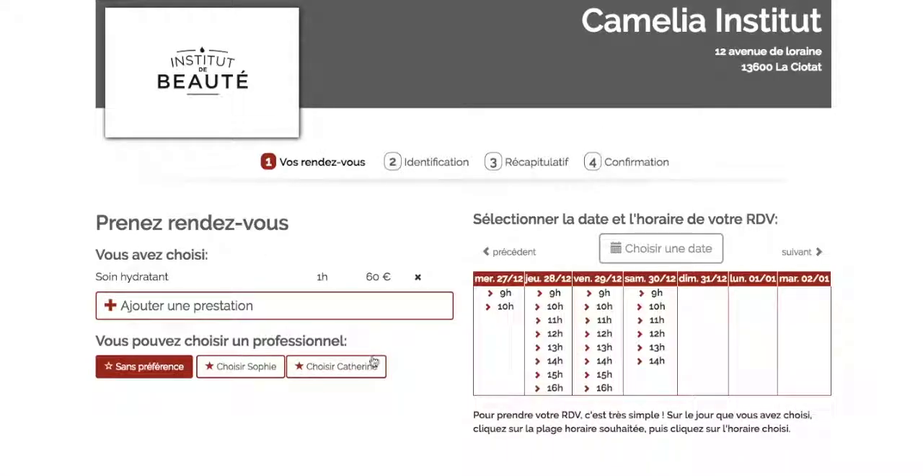
click(417, 277)
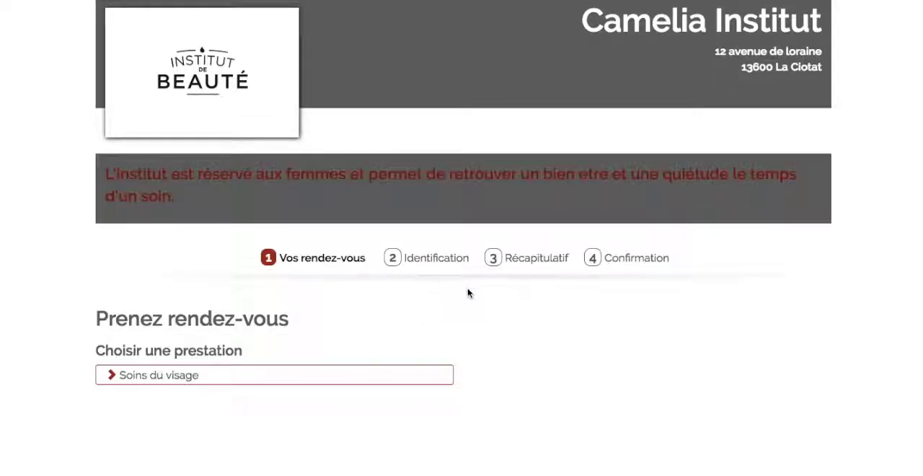
- Examine the public booking page, checking the logo, colours, description text, embedded video and the opening hours, map and contact blocks
scroll(767, 393, down, 5)
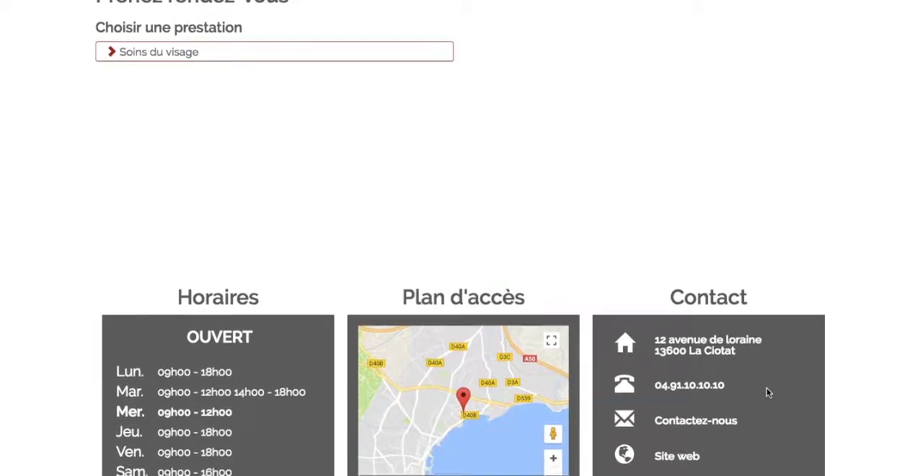
scroll(768, 393, up, 2)
scroll(767, 393, up, 2)
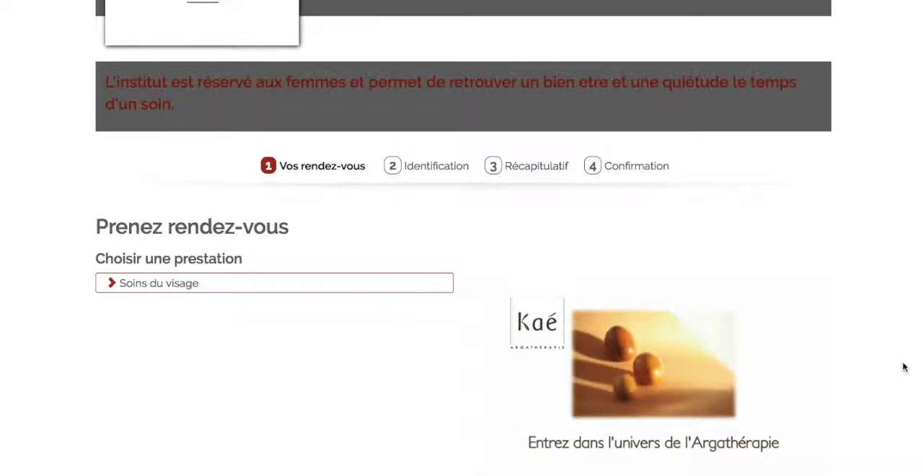
scroll(872, 357, down, 2)
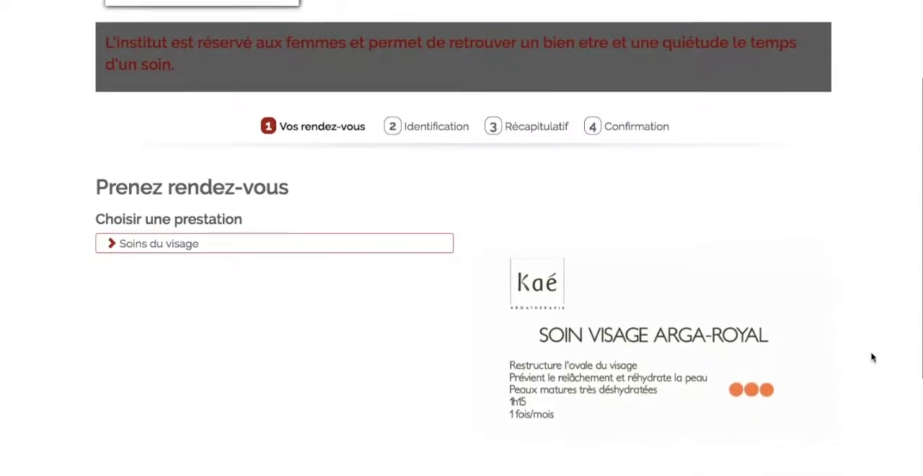
scroll(680, 324, up, 4)
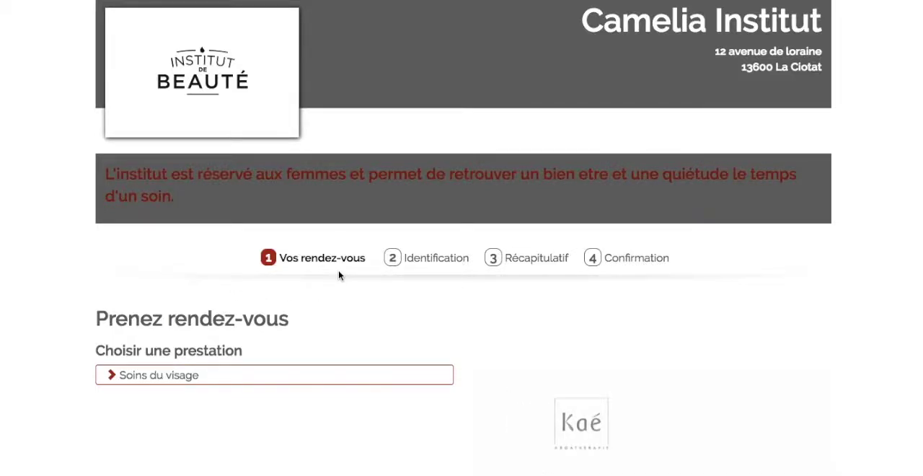
scroll(367, 280, down, 1)
scroll(366, 280, down, 5)
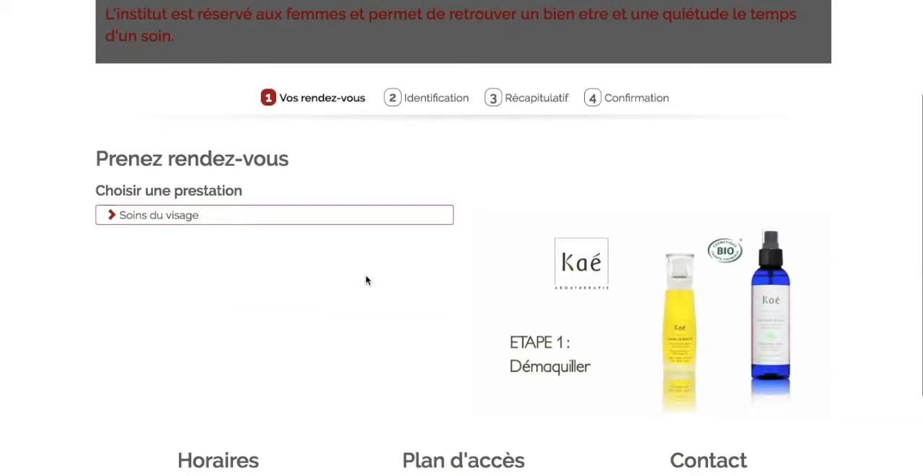